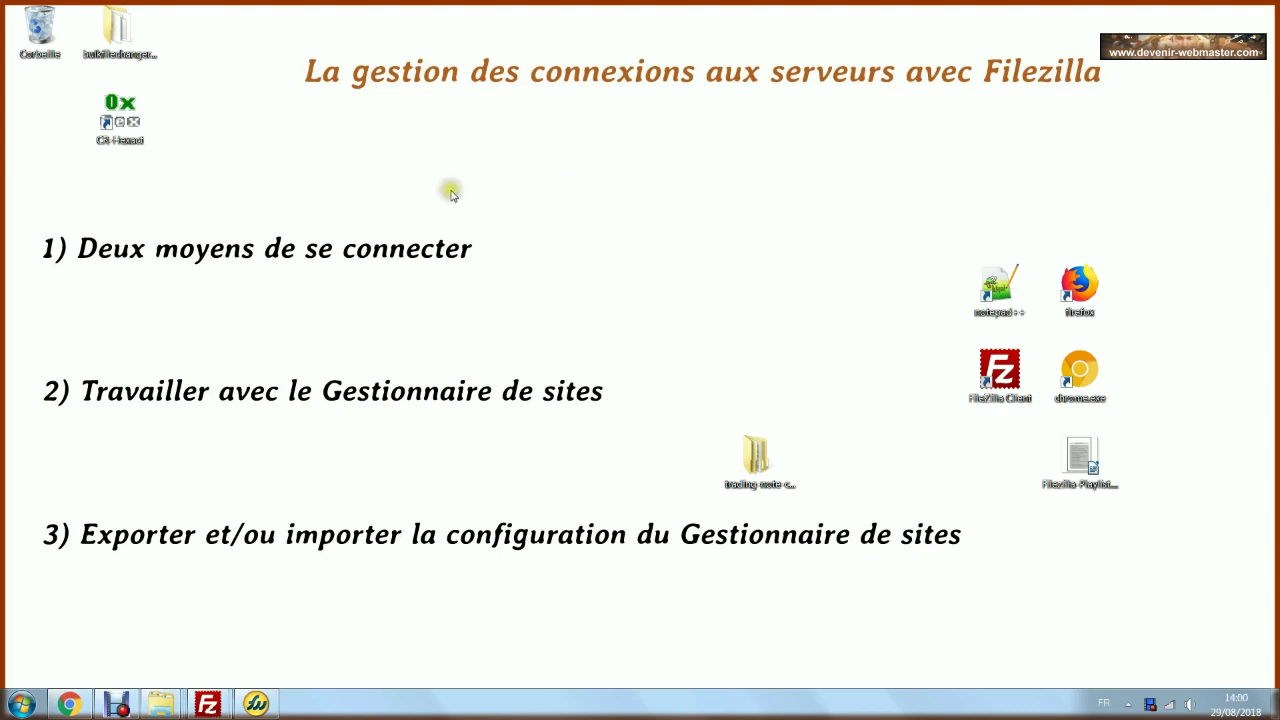
Step: Launch FileZilla and add a new site named Trading-note-com in the Site Manager
double_click(1000, 380)
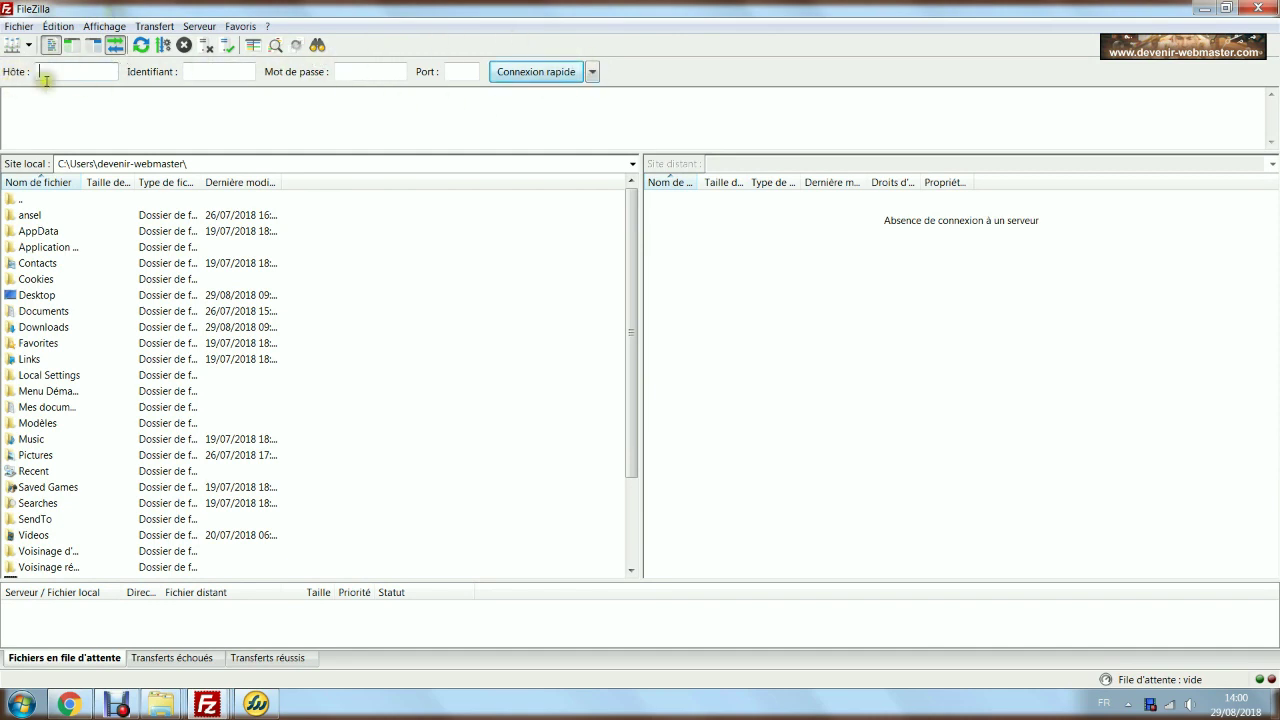
left_click(193, 71)
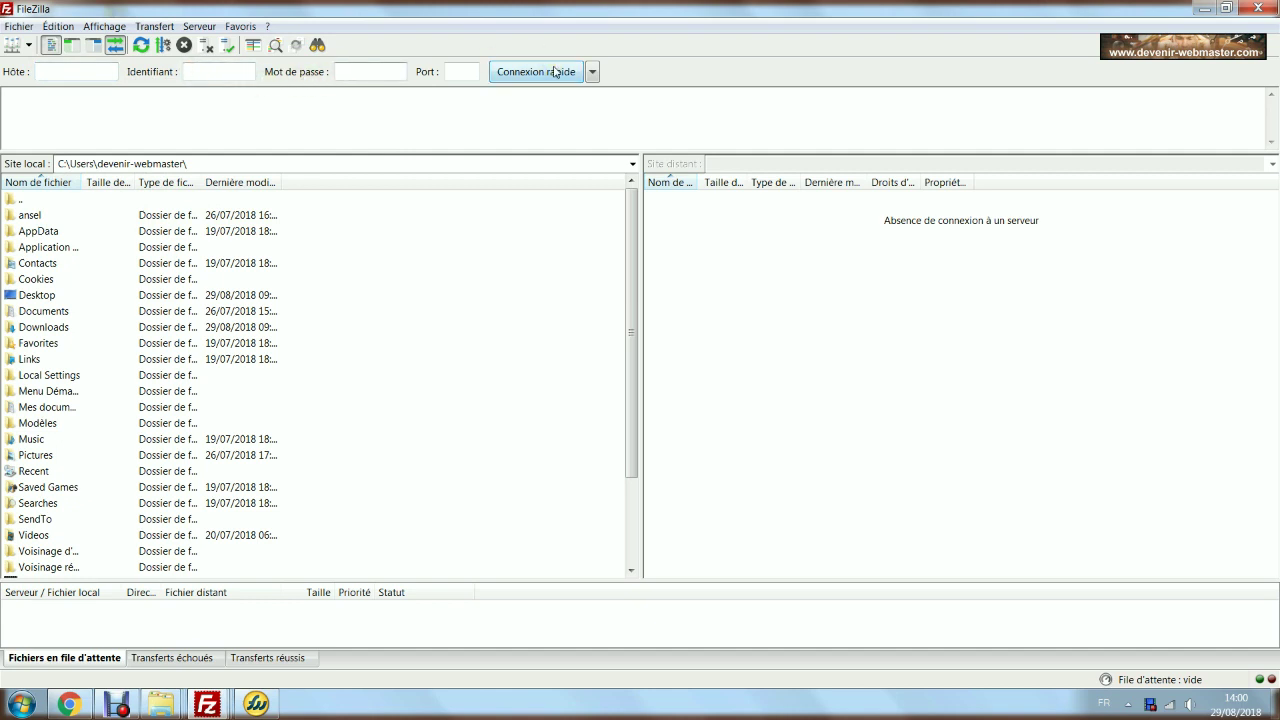
left_click(24, 27)
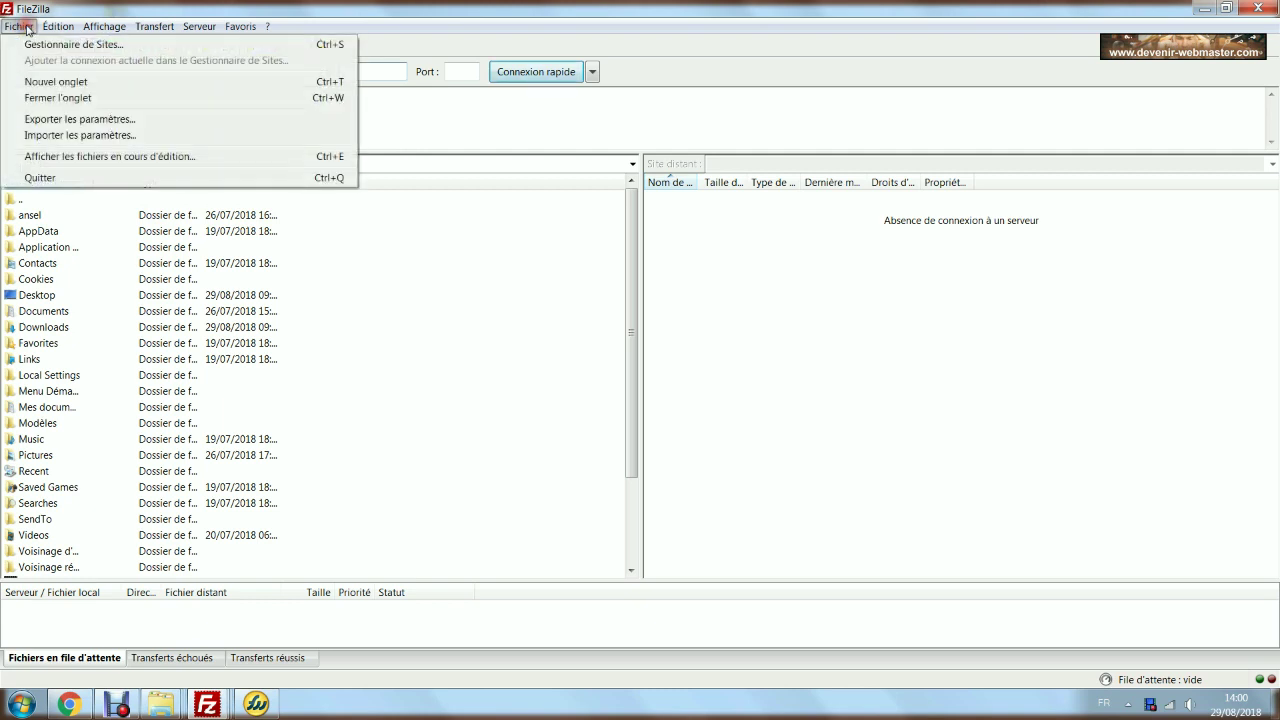
left_click(31, 45)
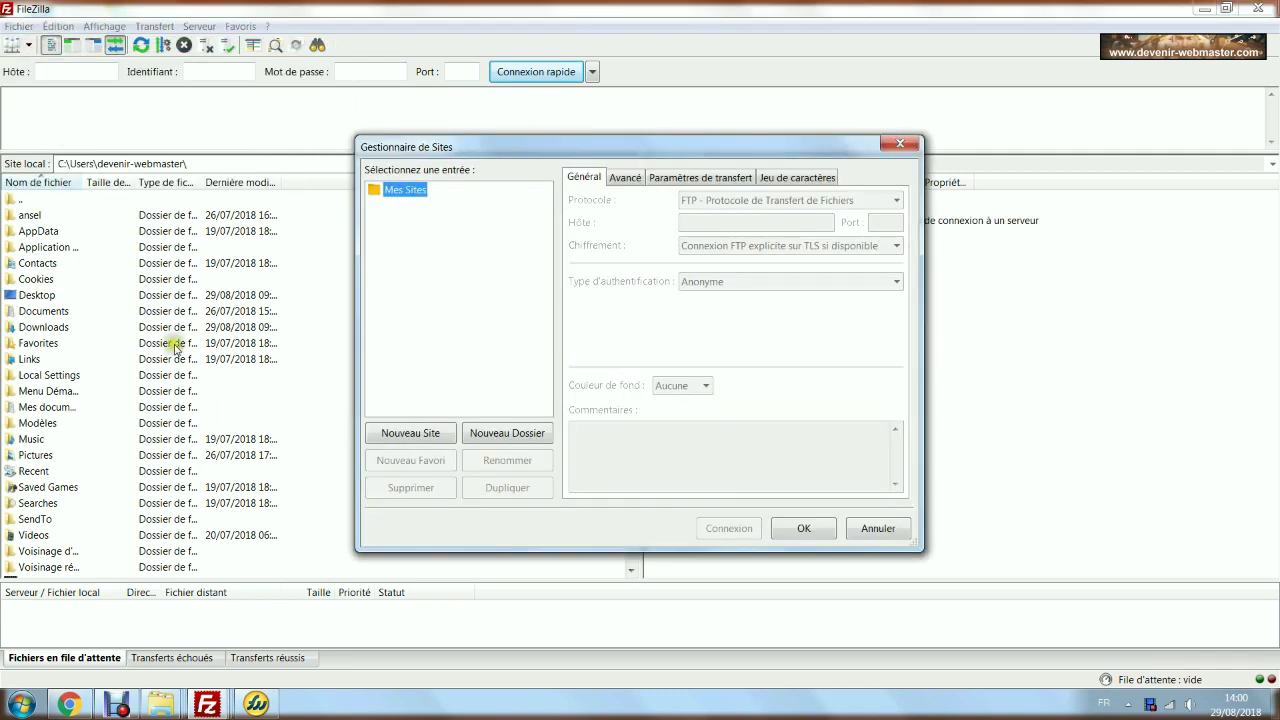
left_click(424, 433)
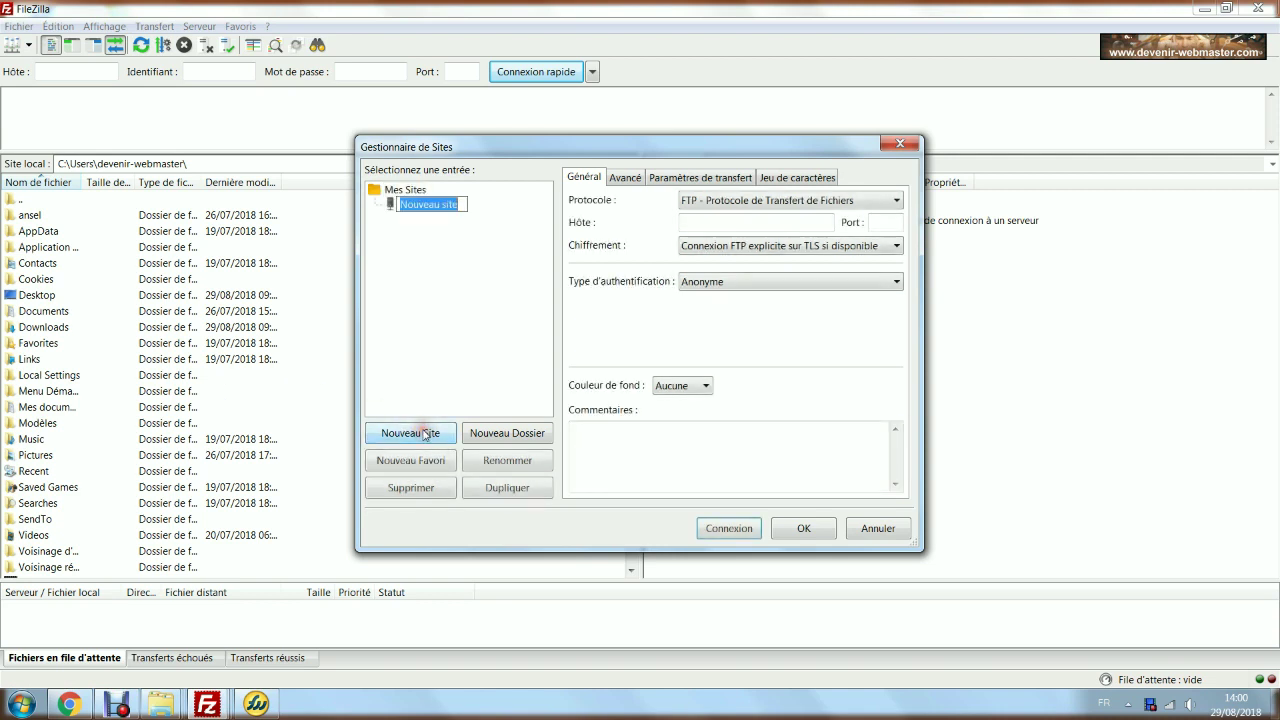
type("Tra")
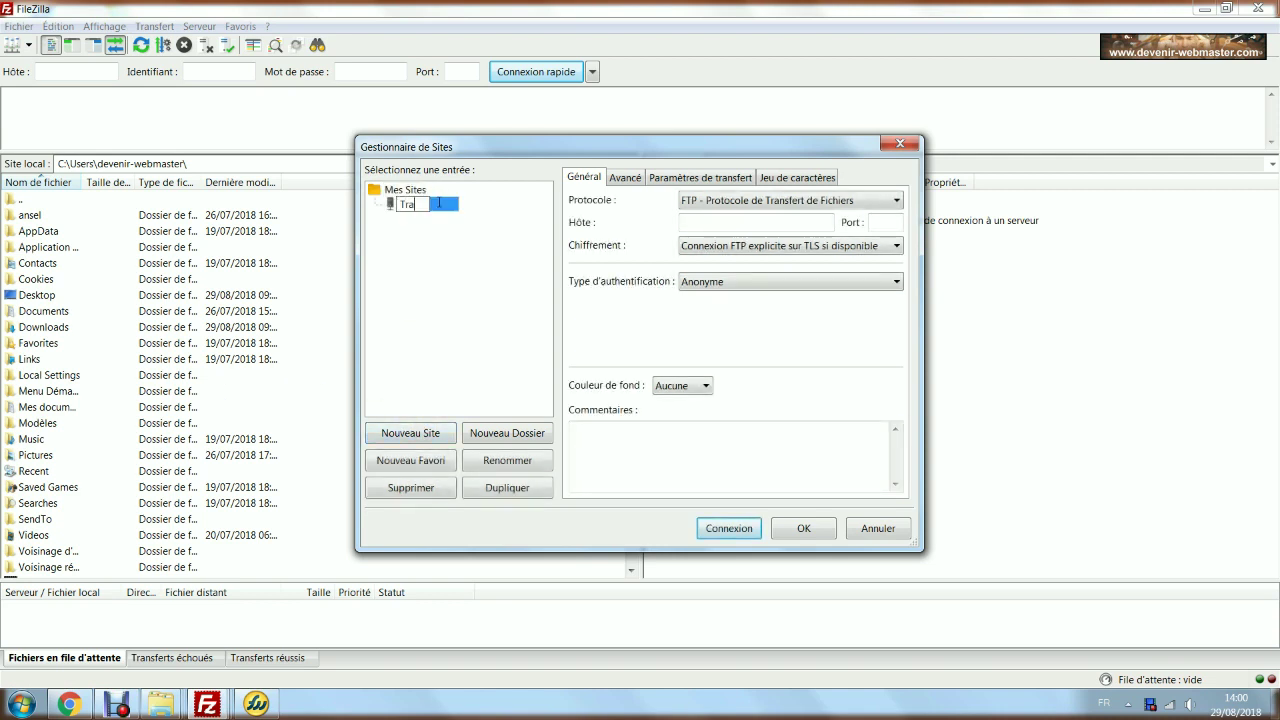
type("ding")
type("-ho")
type("te-com")
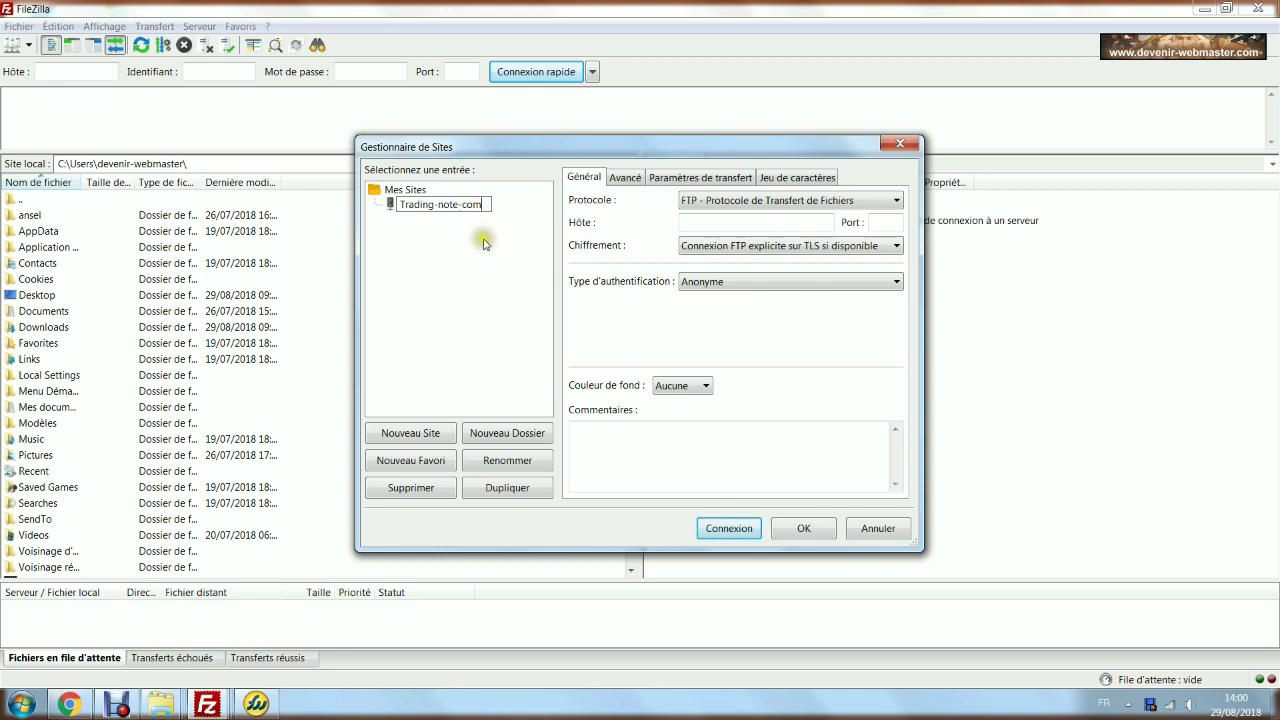
key("Return")
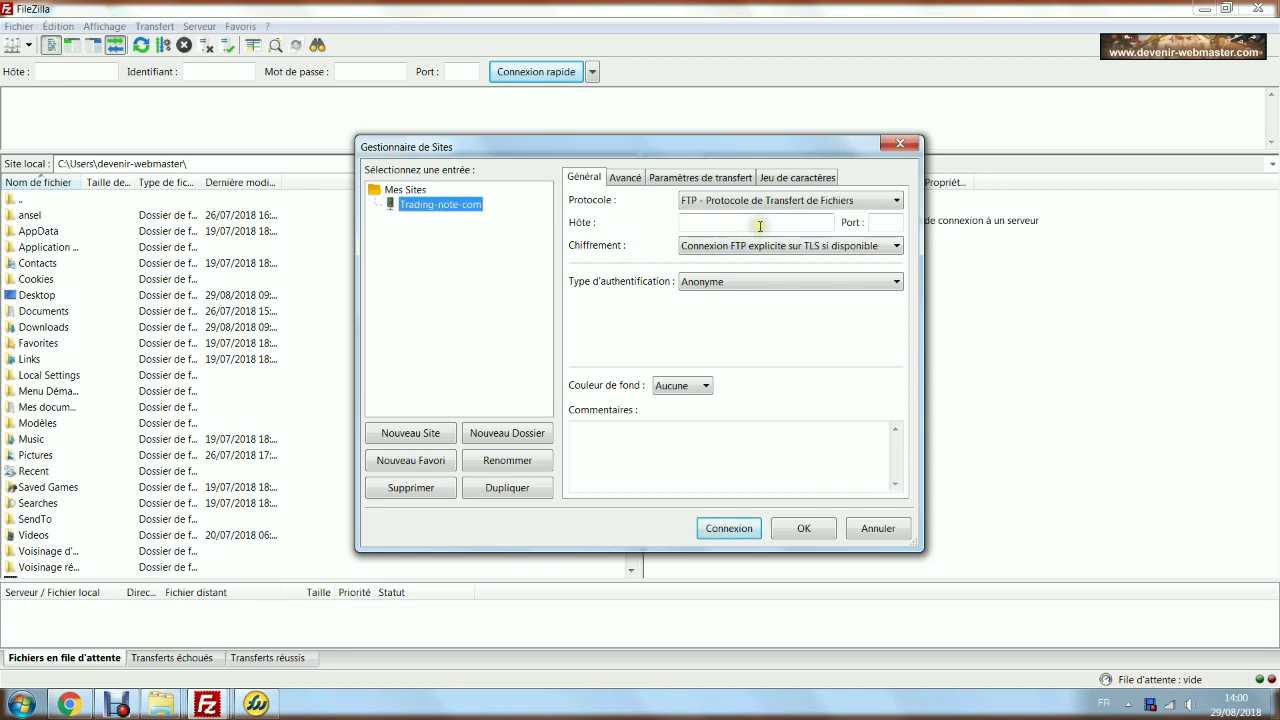
Step: Set the site's host to ftp.online.net and authentication to Normale, and fill in the account login and password
left_click(693, 222)
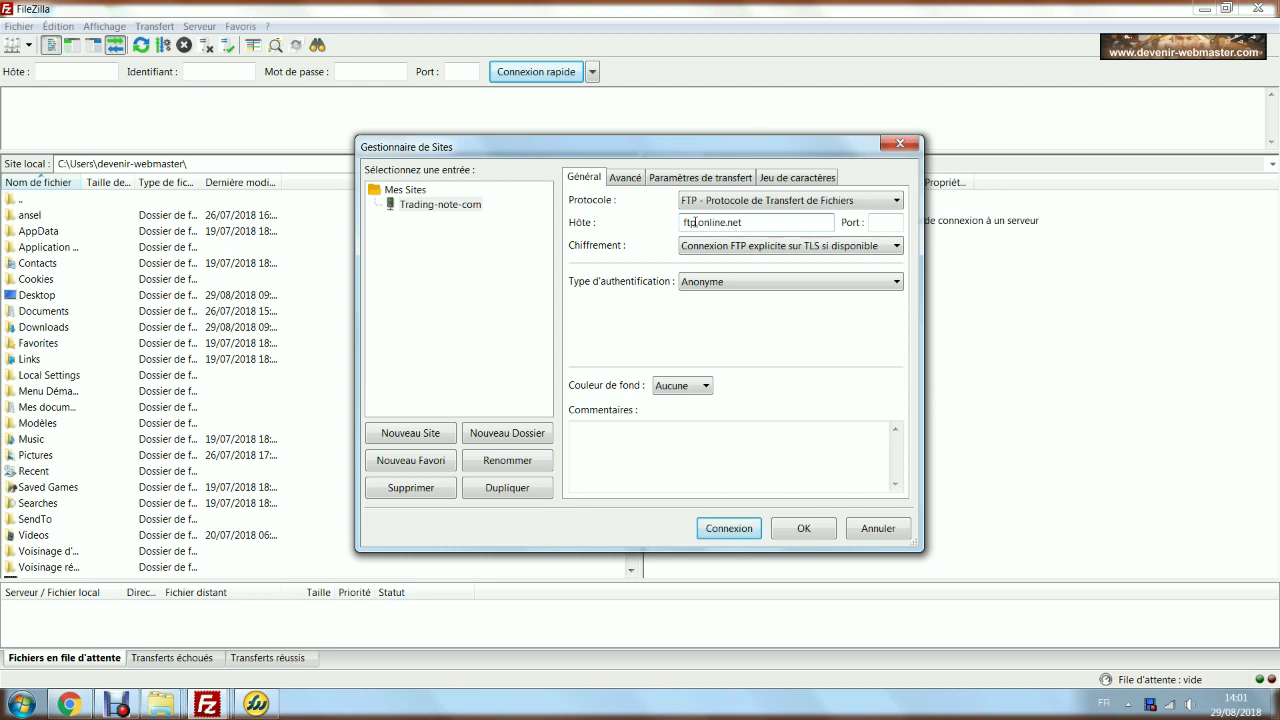
left_click(726, 281)
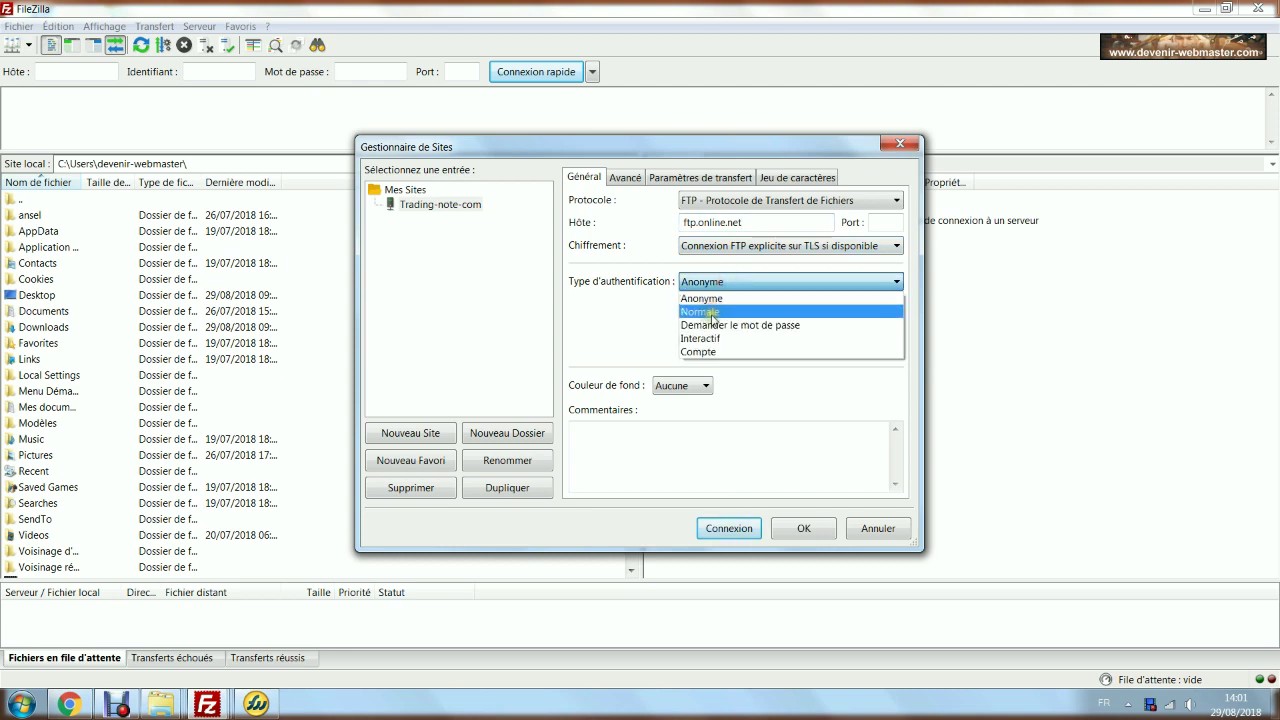
left_click(712, 316)
left_click(694, 308)
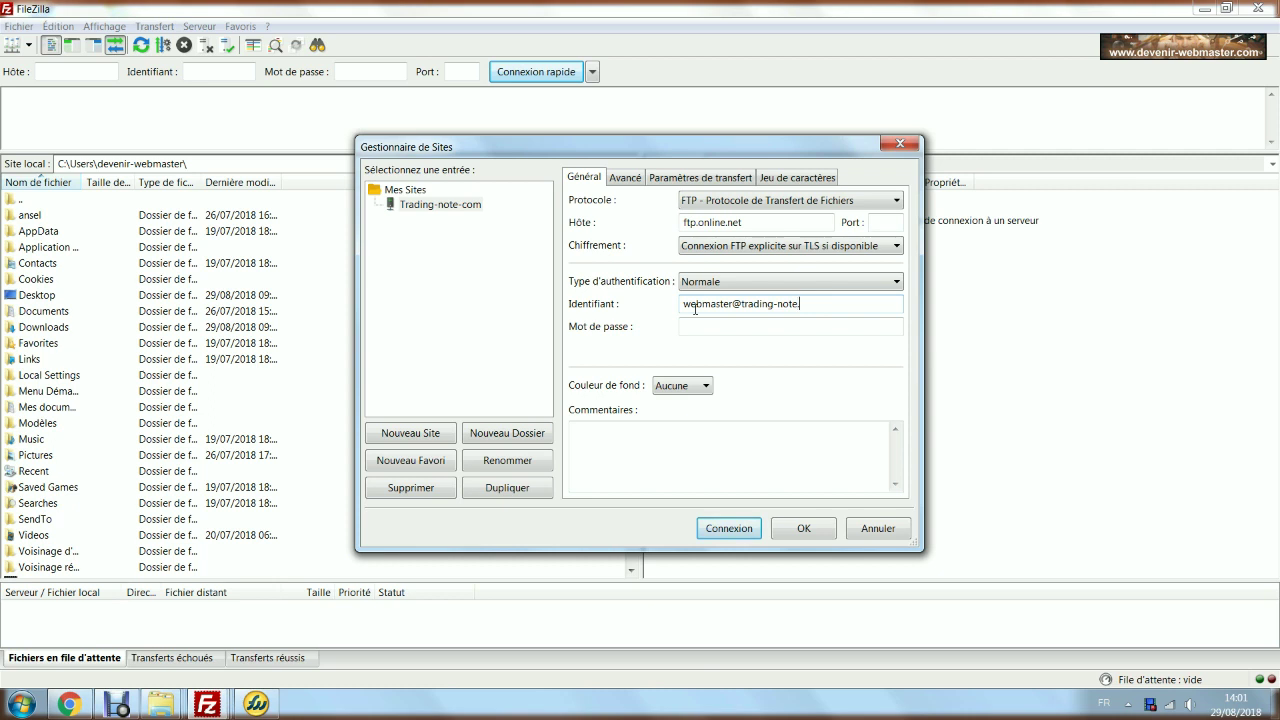
left_click(692, 330)
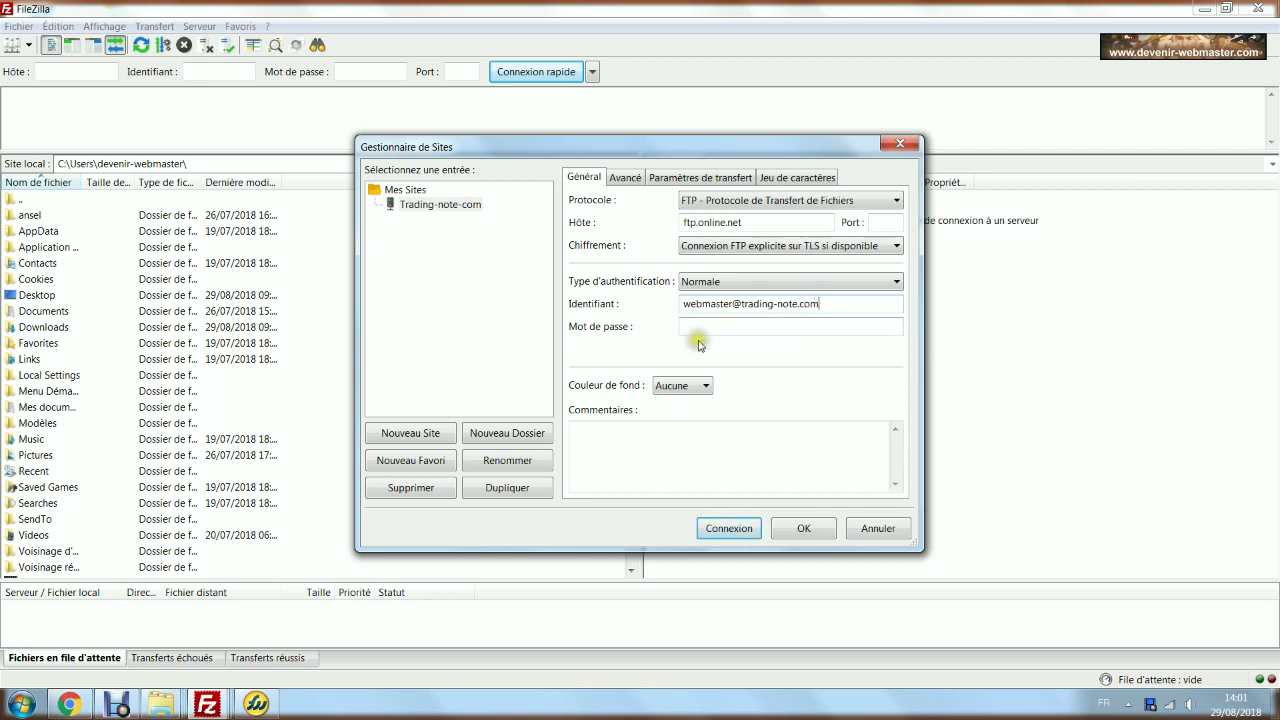
type("a")
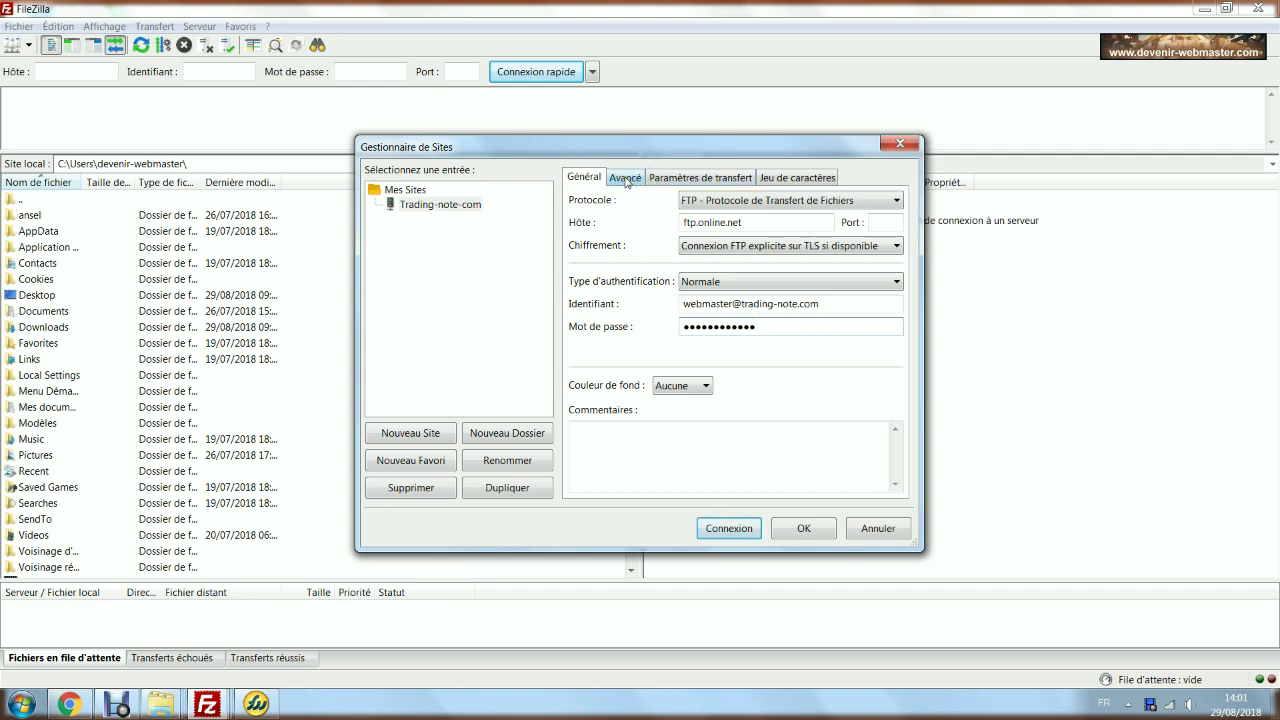
Step: Set the site's default local folder to trading-note-com under Mes Web and its default remote folder to /www/
left_click(626, 180)
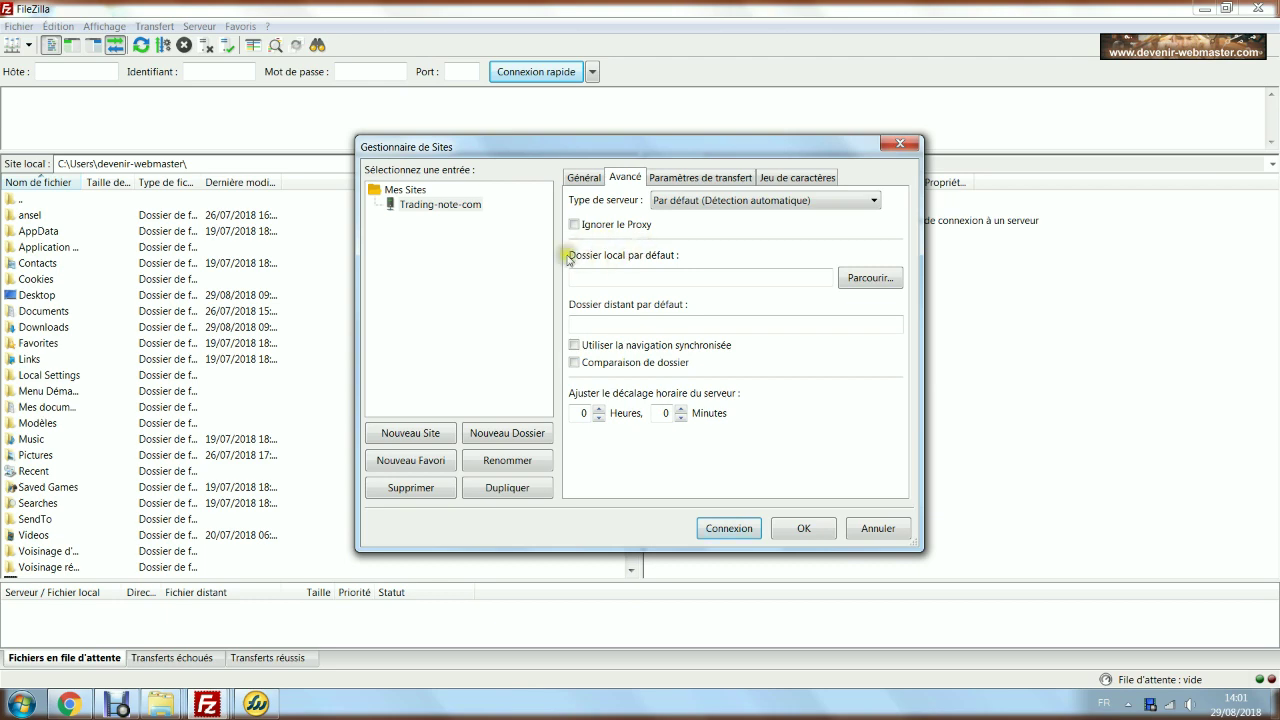
left_click(866, 284)
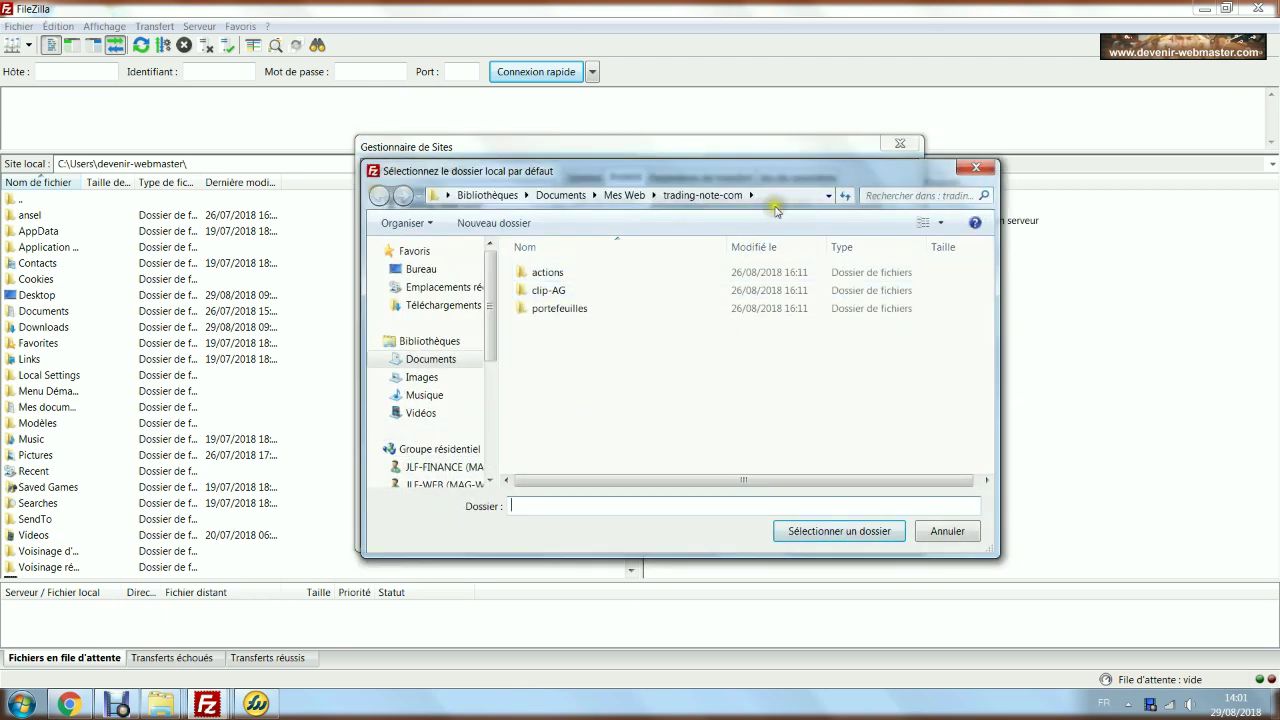
left_click(674, 198)
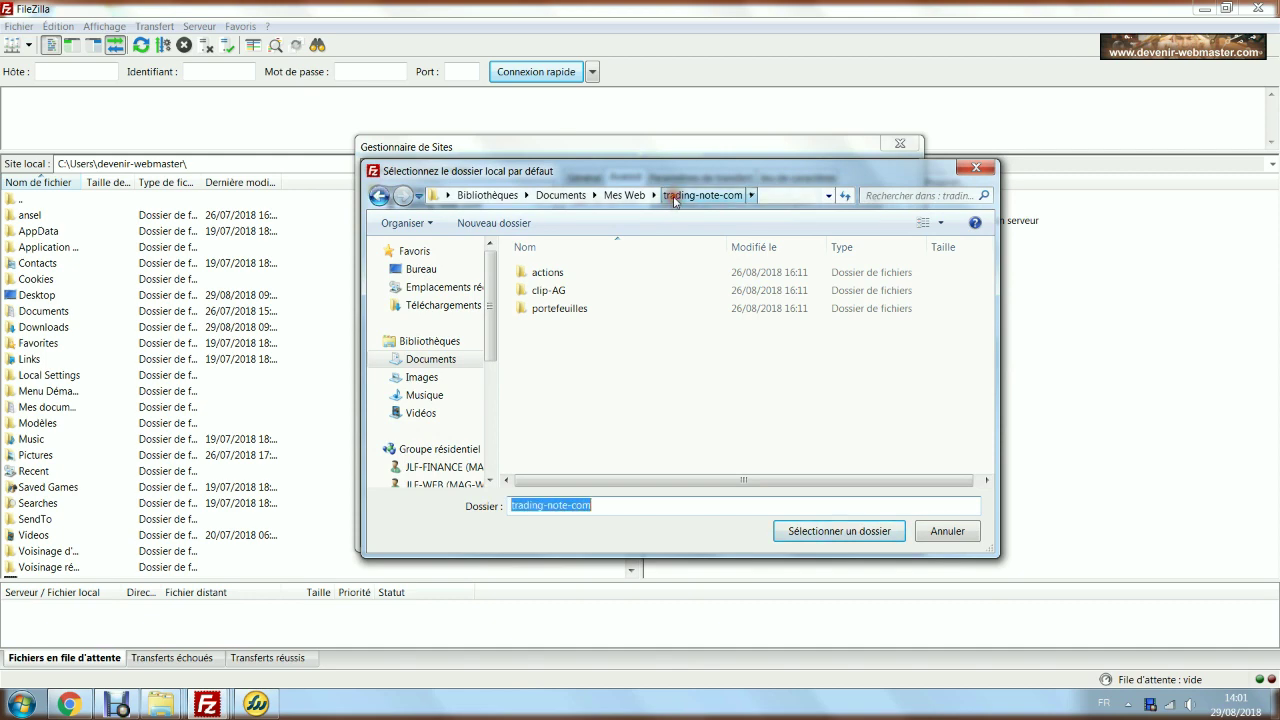
left_click(800, 531)
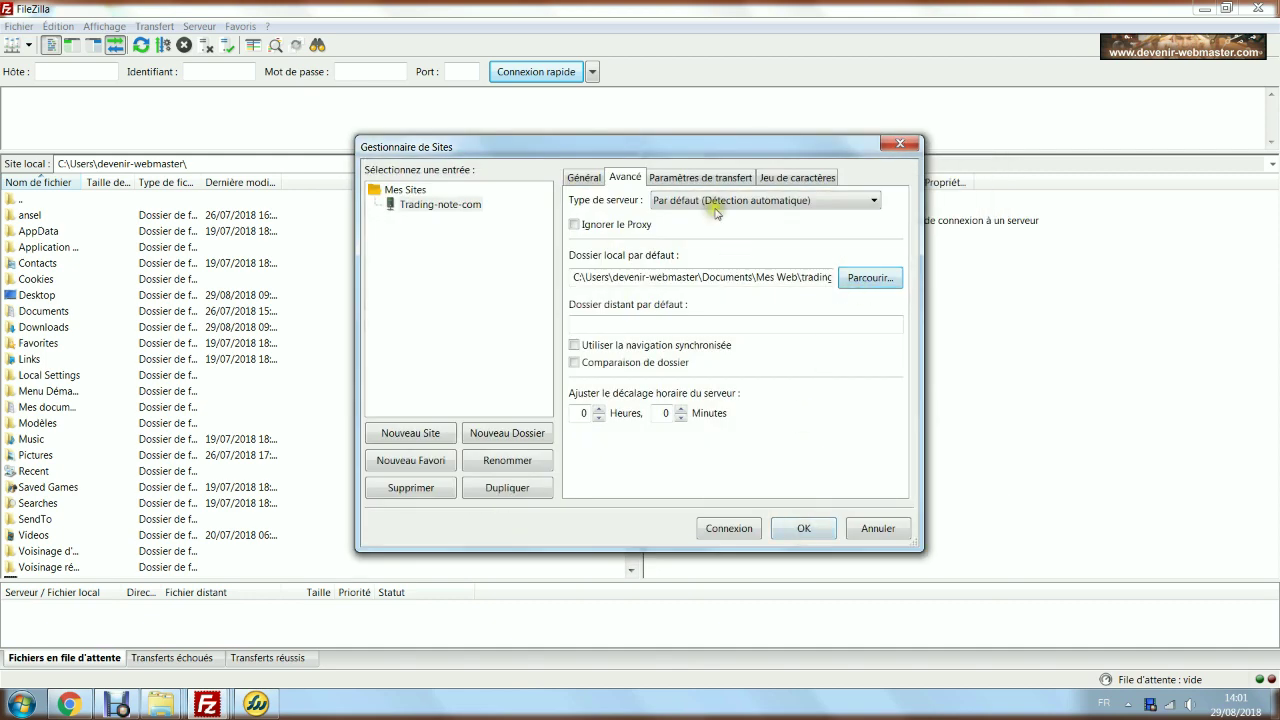
left_click(596, 331)
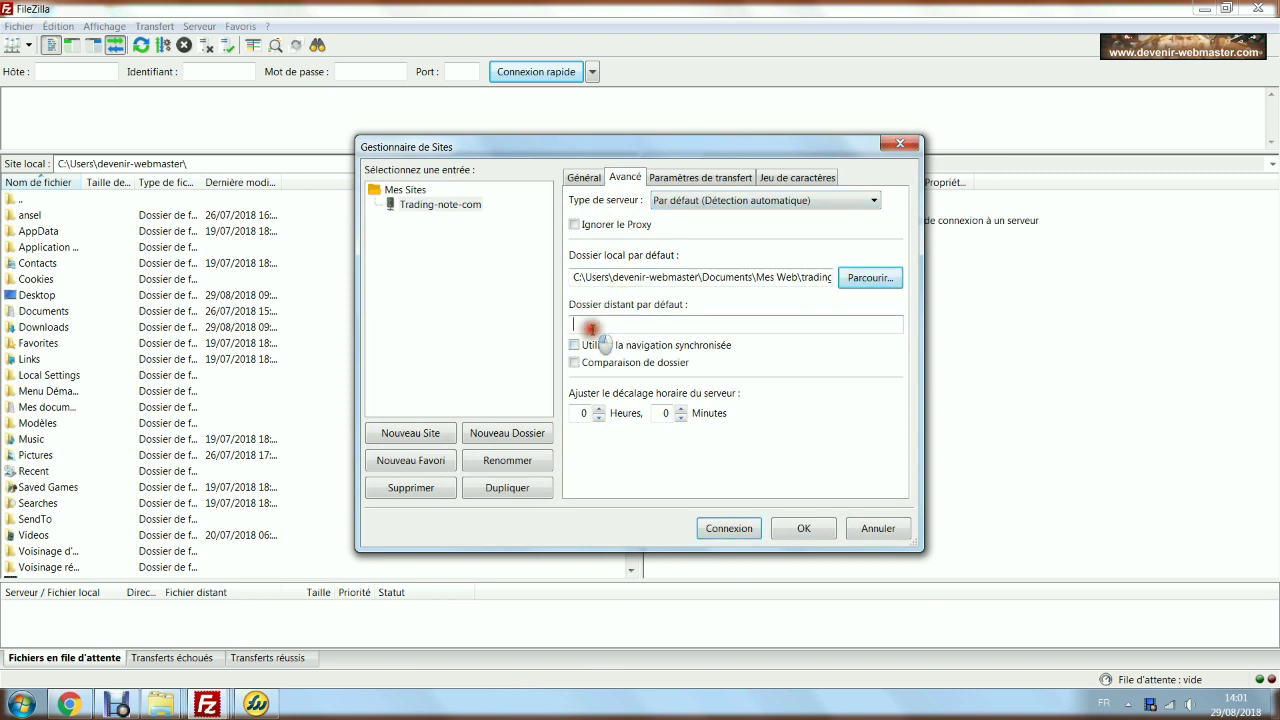
type("/www/")
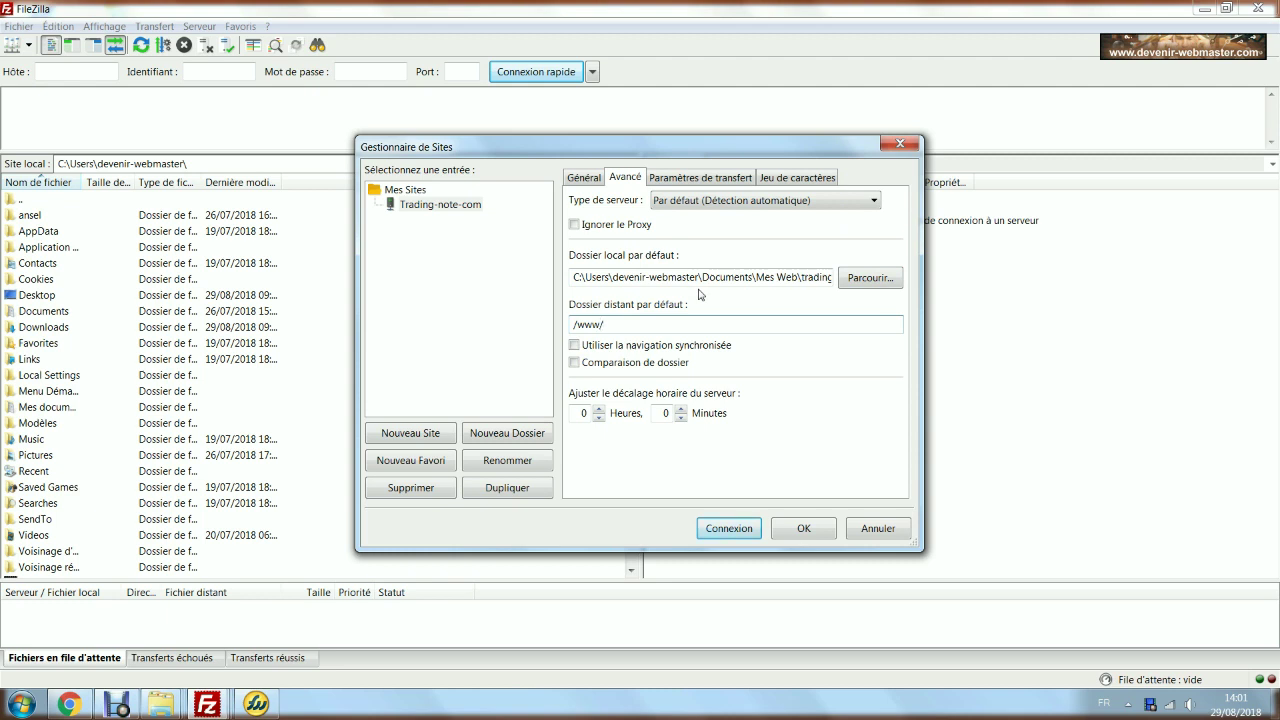
left_click(574, 346)
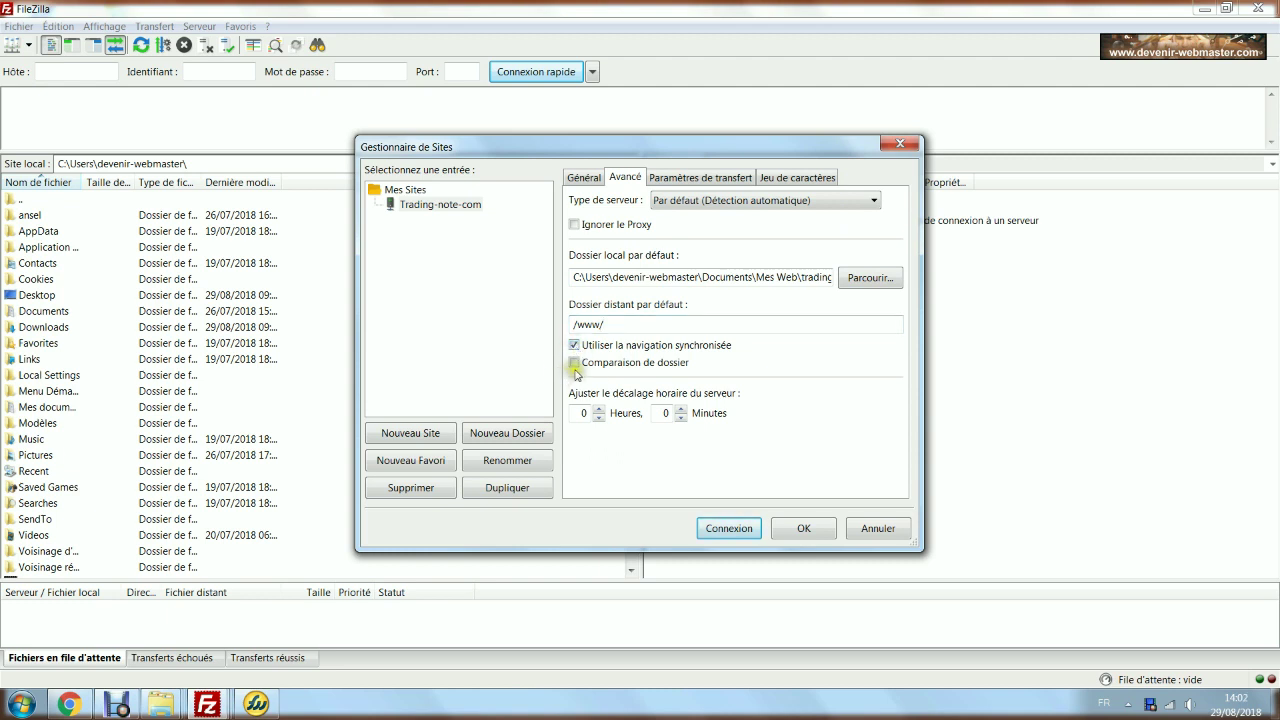
left_click(575, 364)
left_click(575, 364)
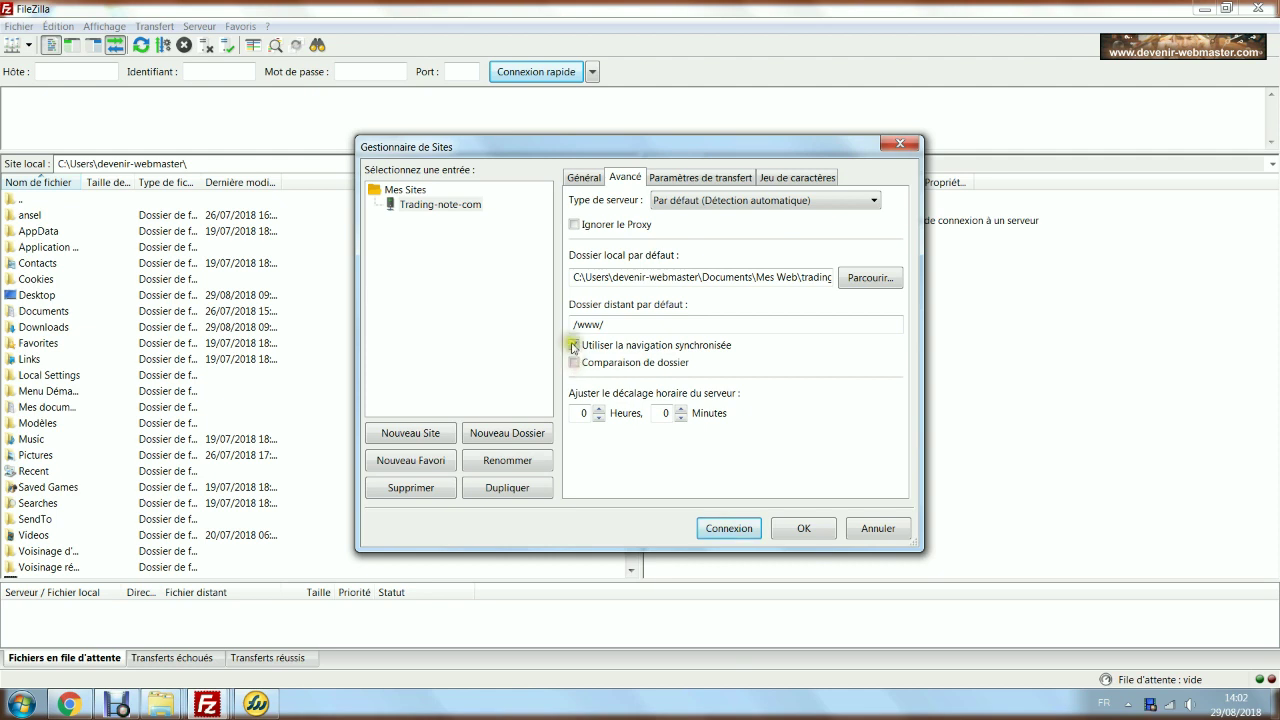
left_click(574, 345)
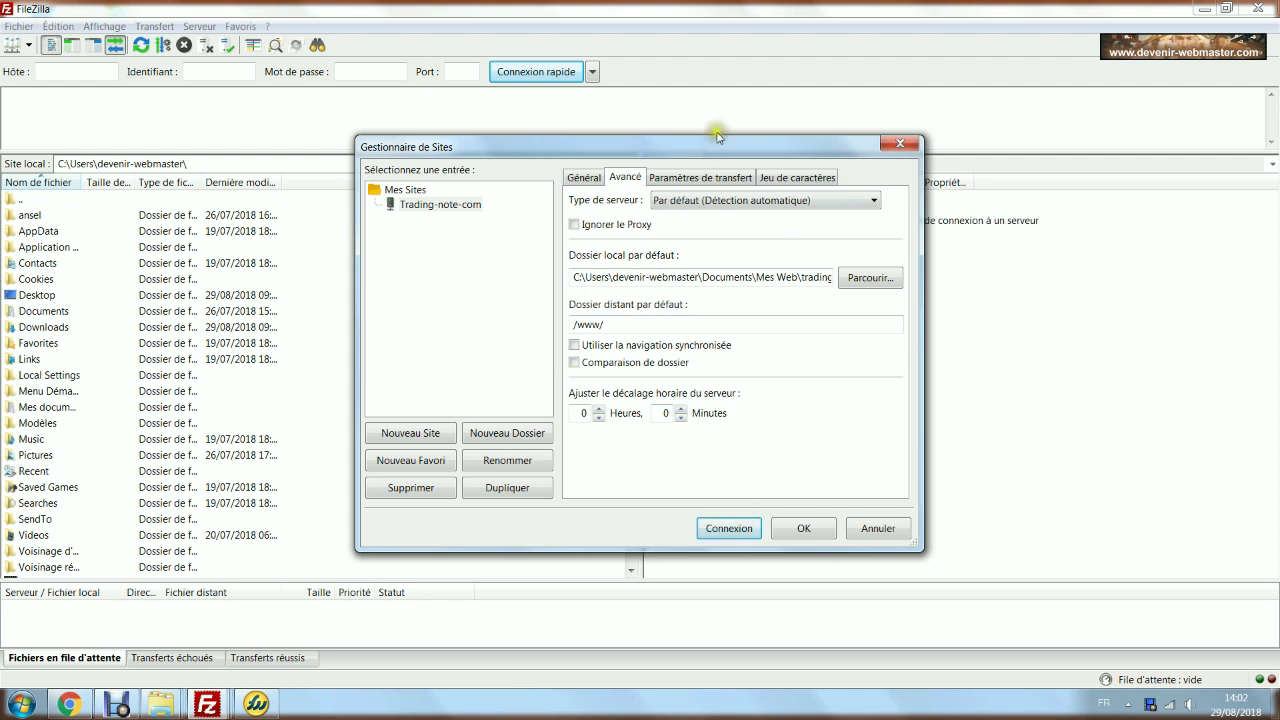
Step: Save the site entry and connect to the server using the saved Trading-note-com site
left_click(806, 529)
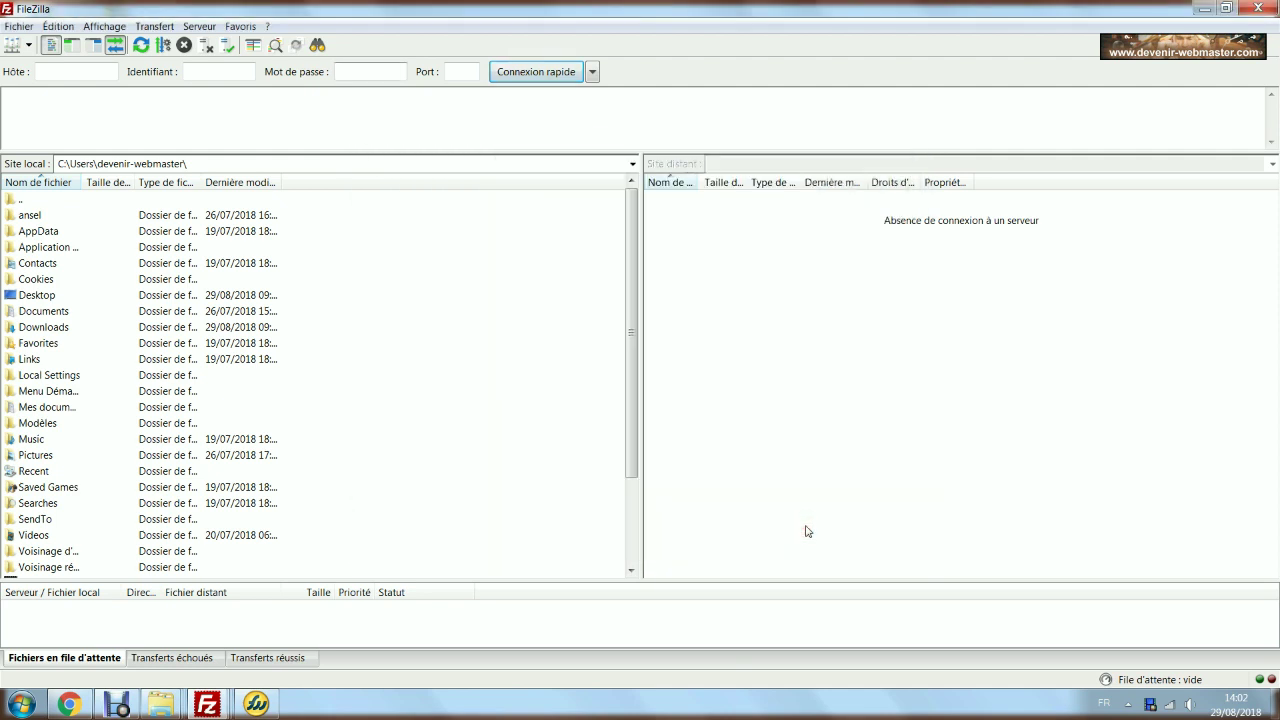
left_click(28, 46)
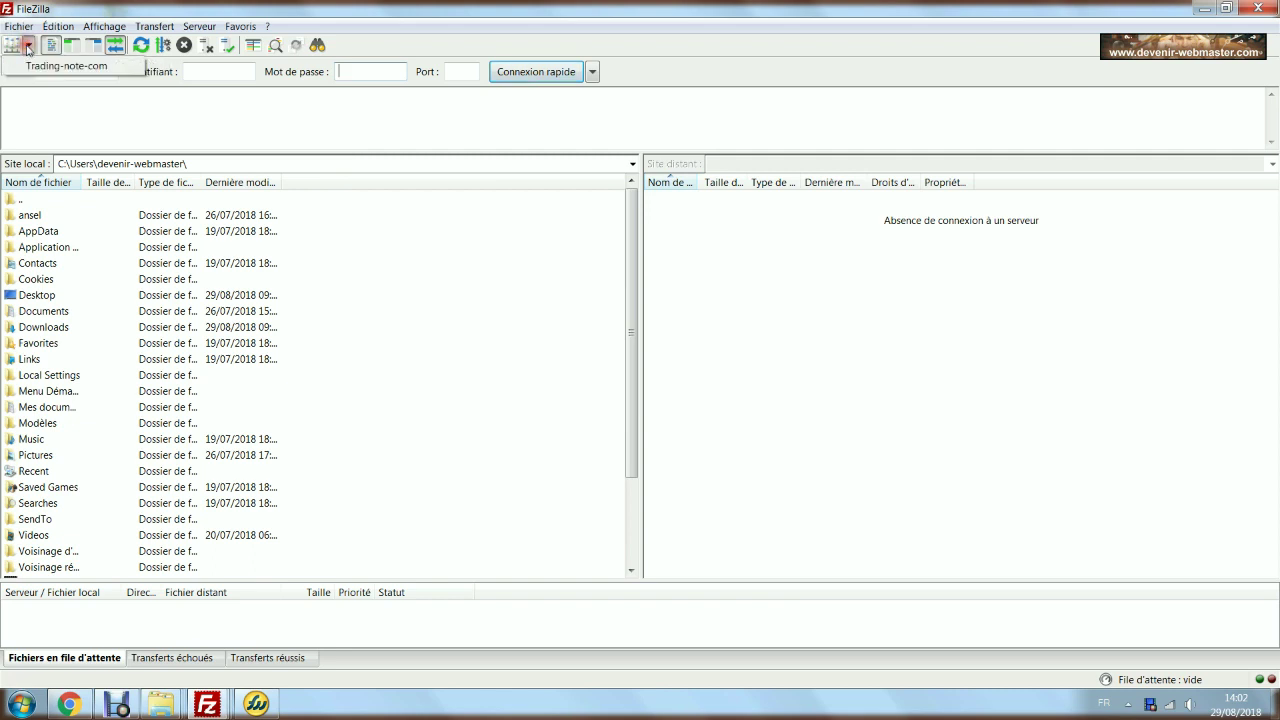
left_click(35, 66)
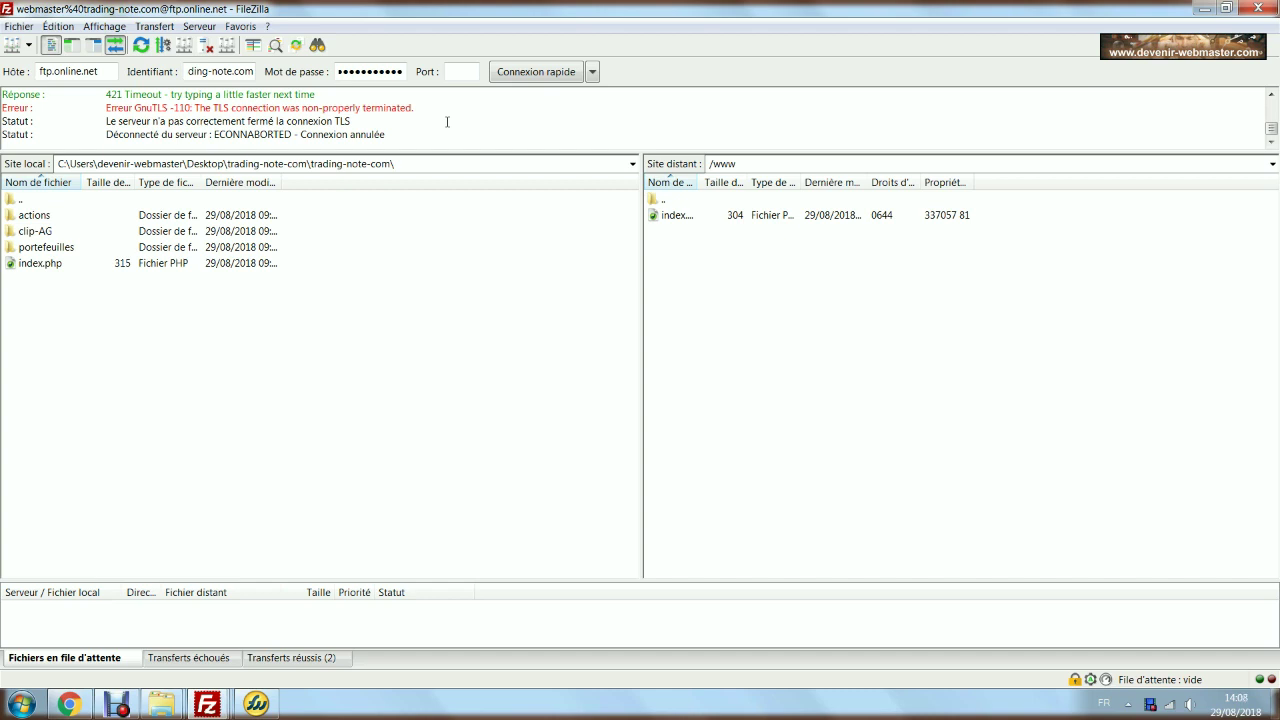
Step: Minimize the FileZilla window opened on ftp.online.net and bring it back to the front
left_click(1204, 8)
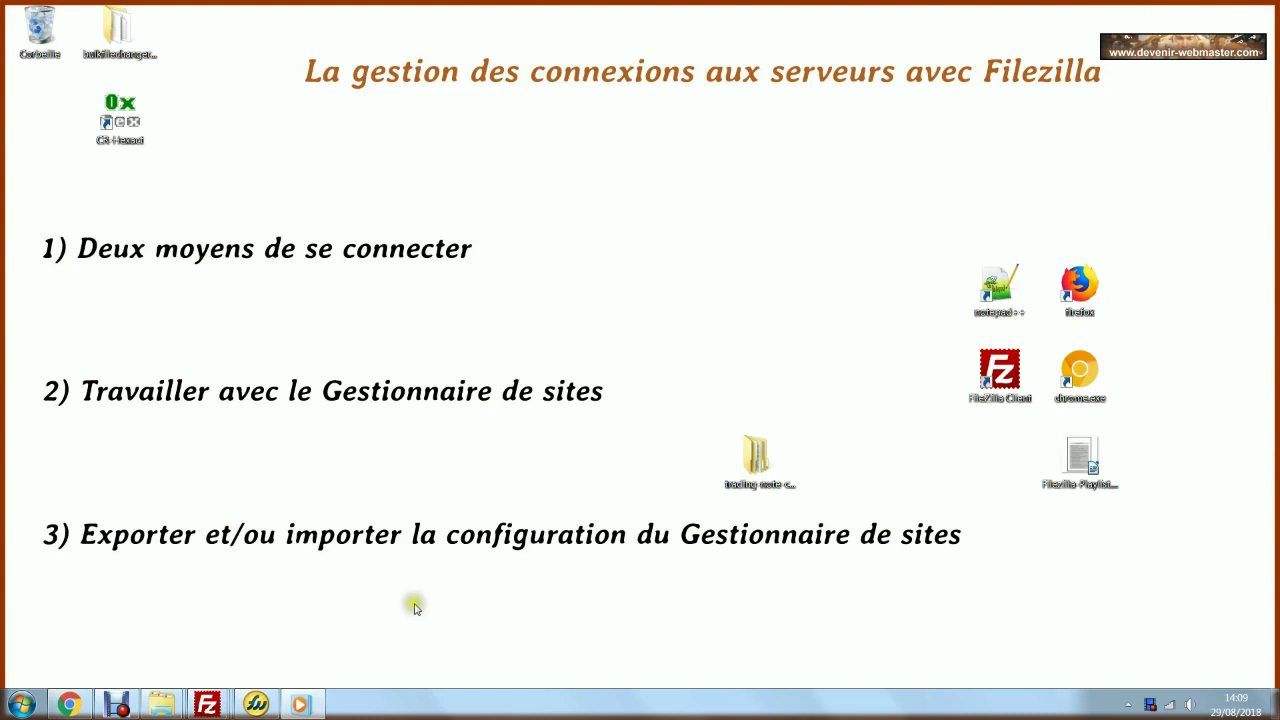
mouse_move(208, 705)
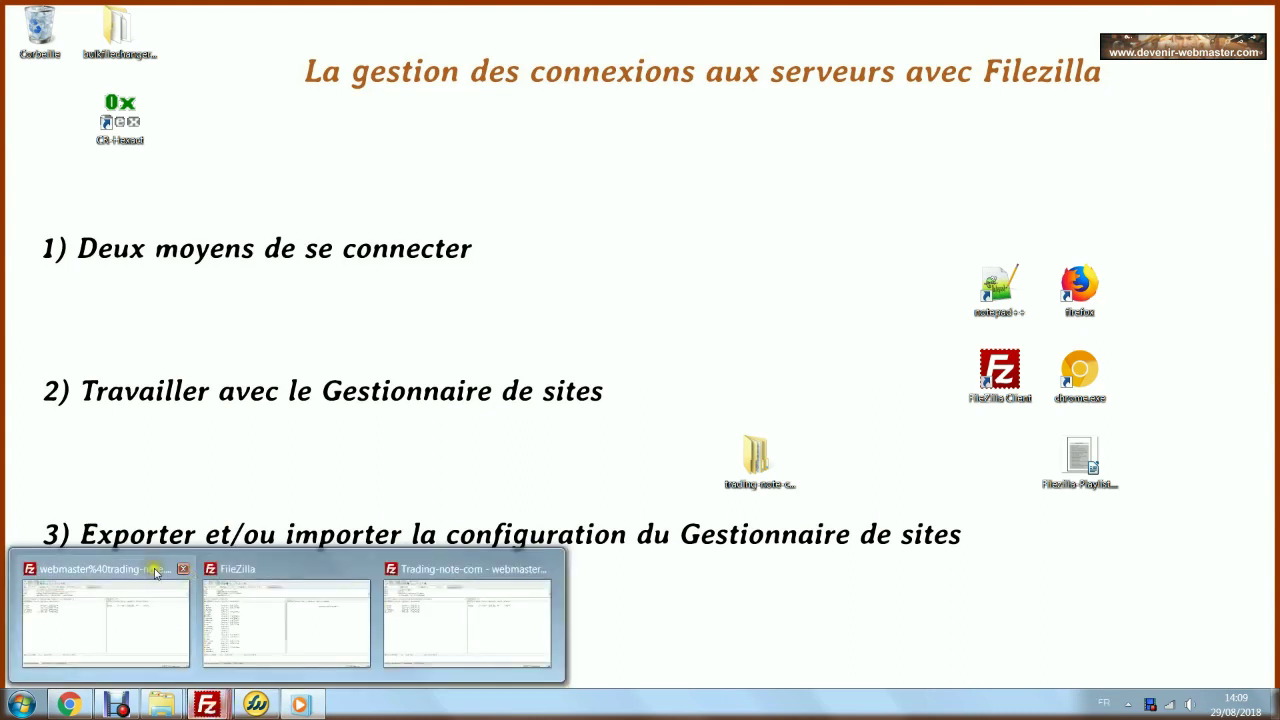
left_click(155, 572)
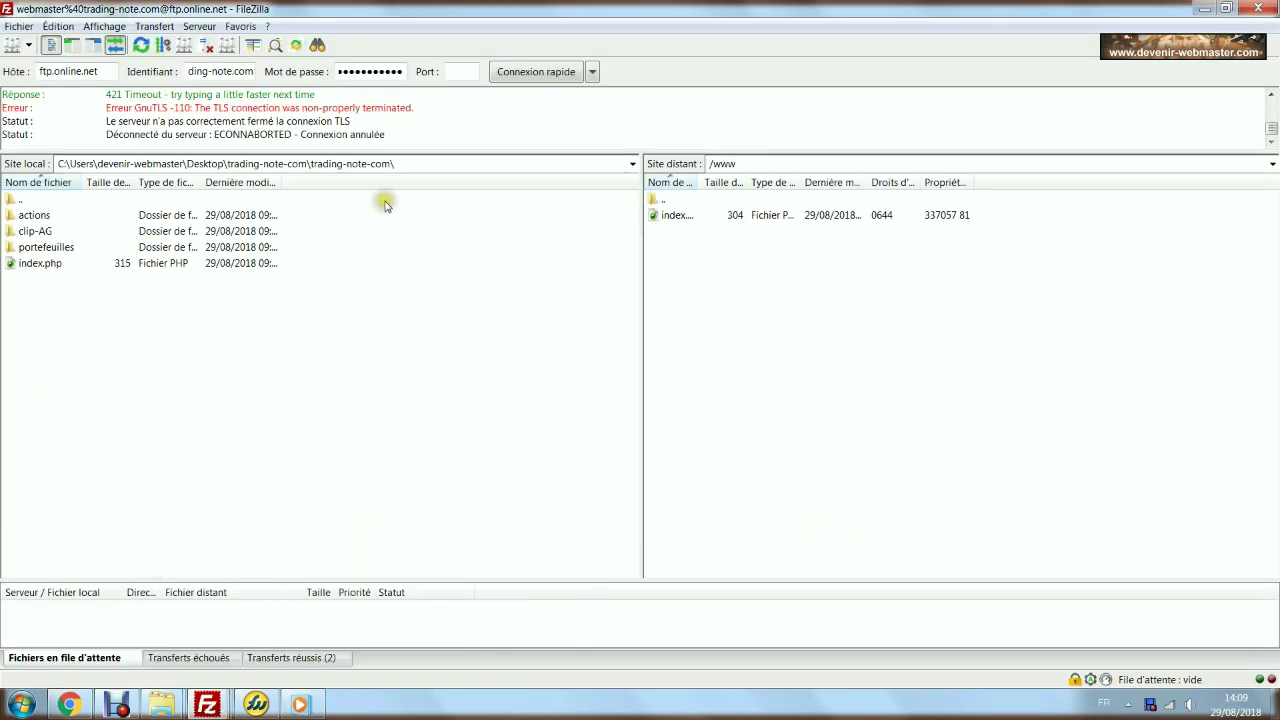
Step: Export the Site Manager entries, settings and filters to FileZilla.xml on the desktop
left_click(17, 27)
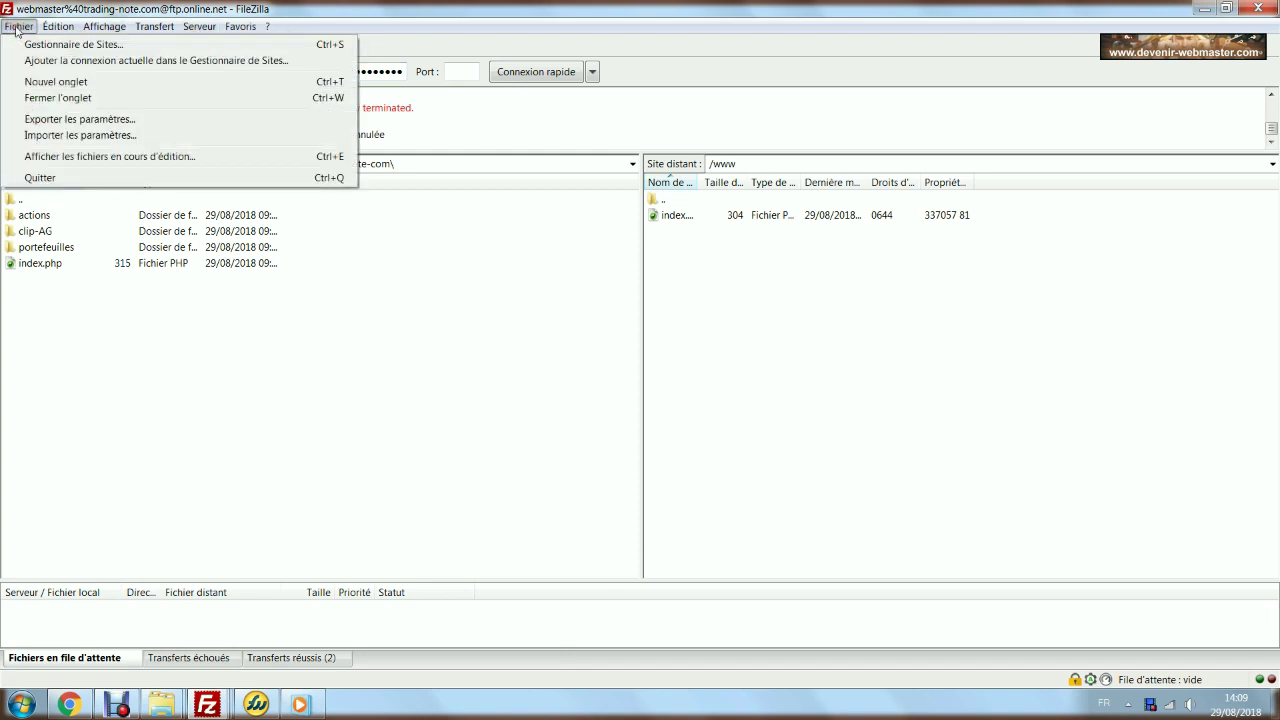
left_click(44, 119)
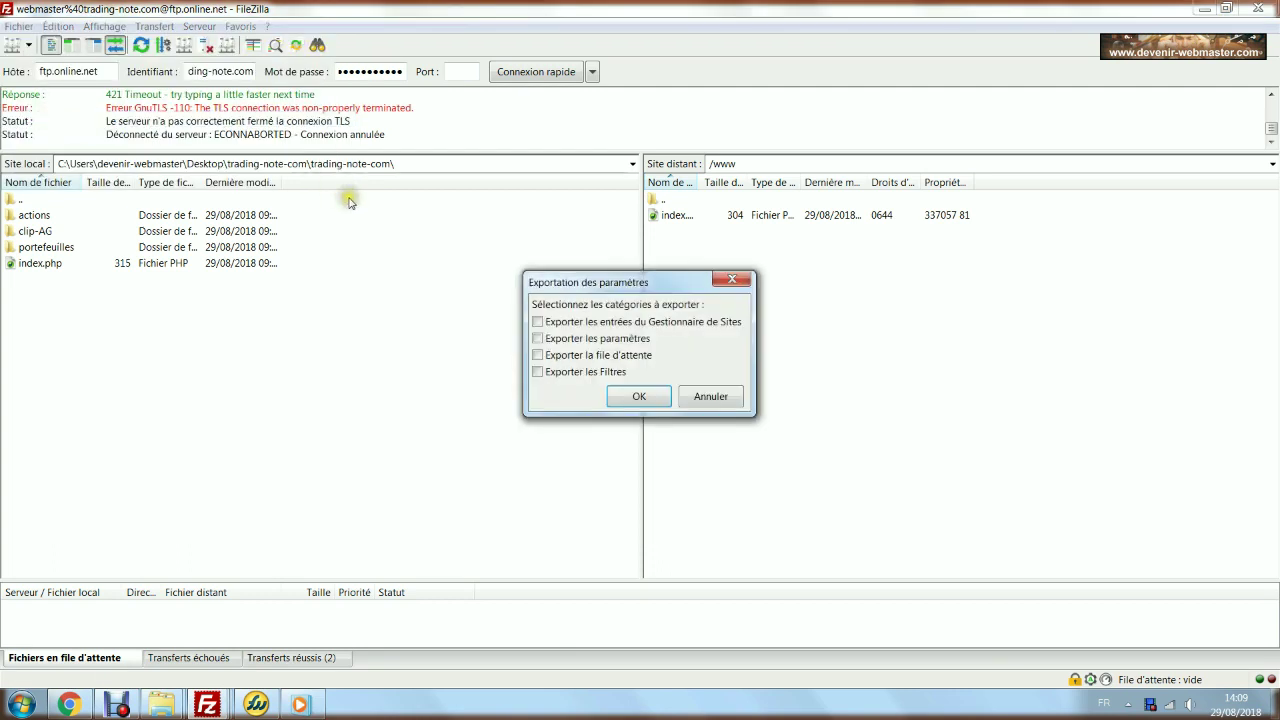
left_click(538, 322)
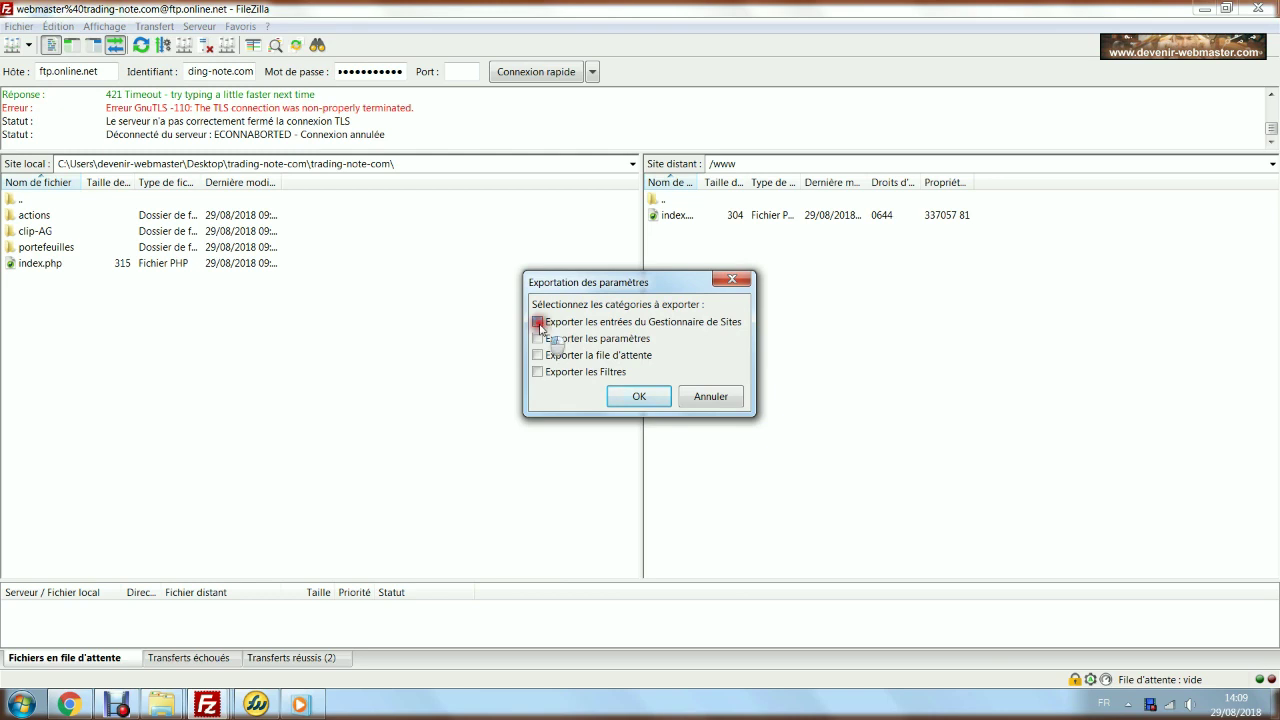
left_click(537, 339)
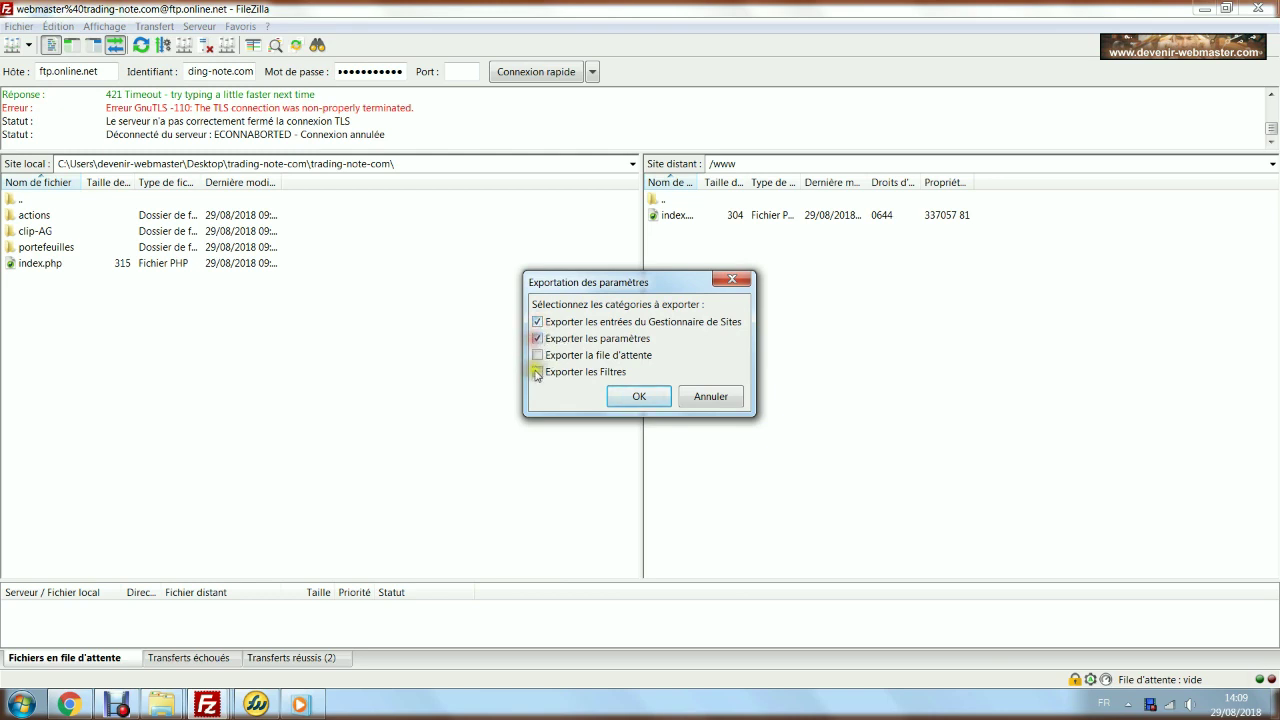
left_click(537, 371)
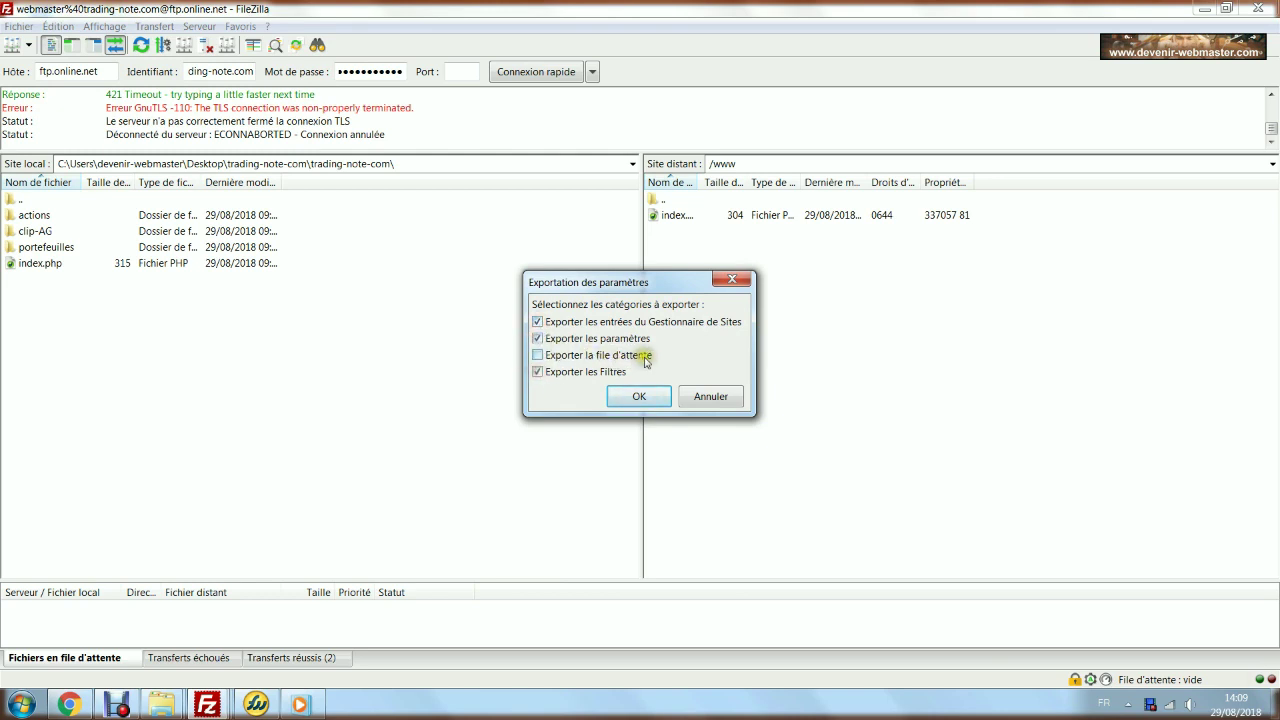
left_click(640, 397)
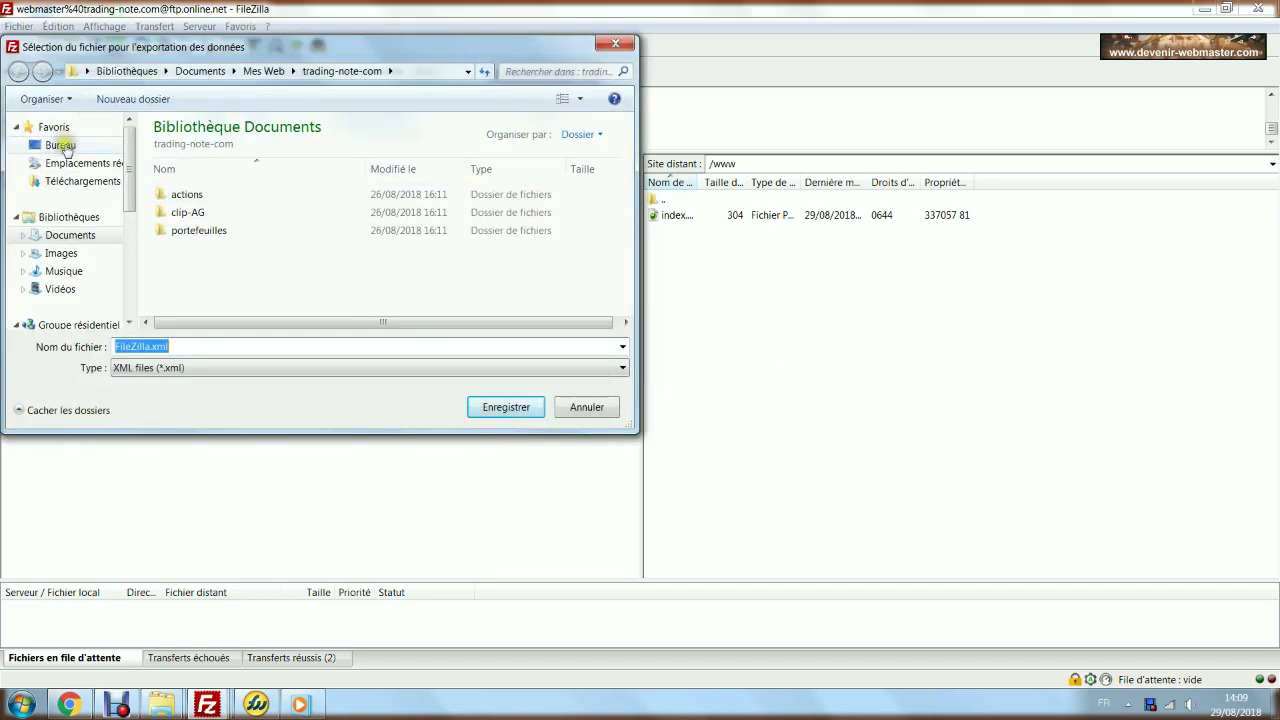
left_click(60, 145)
left_click(506, 408)
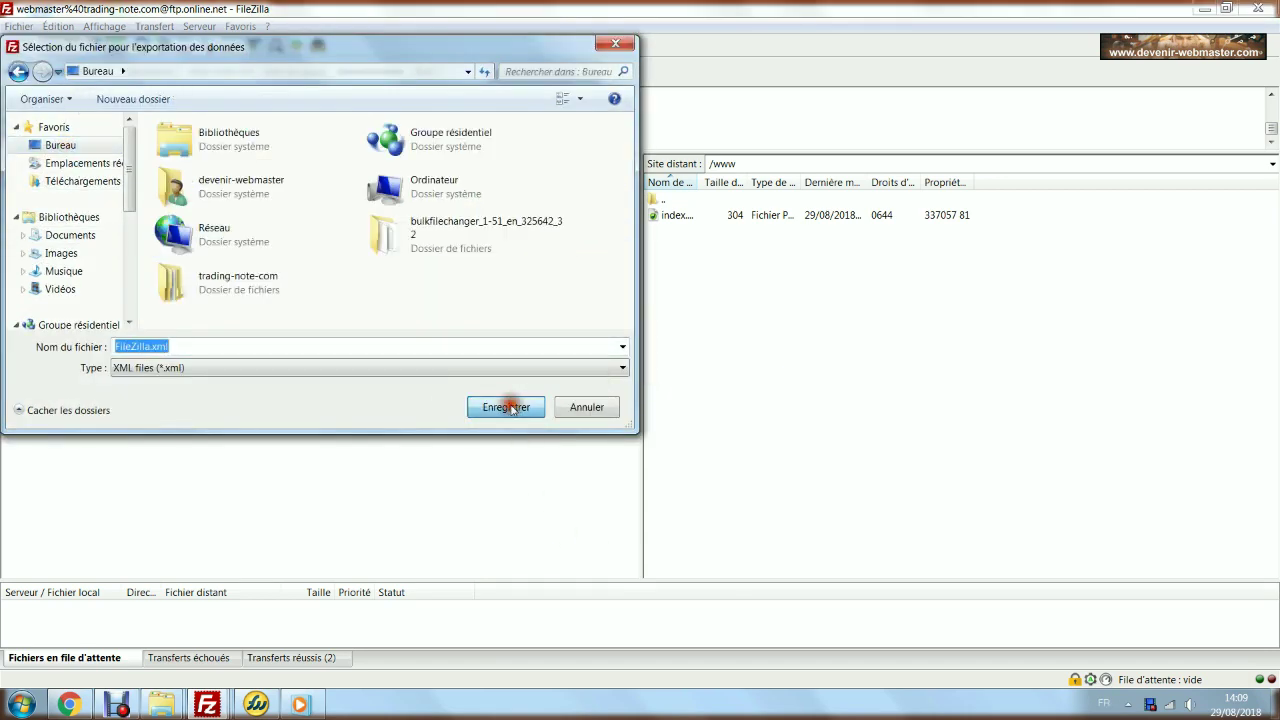